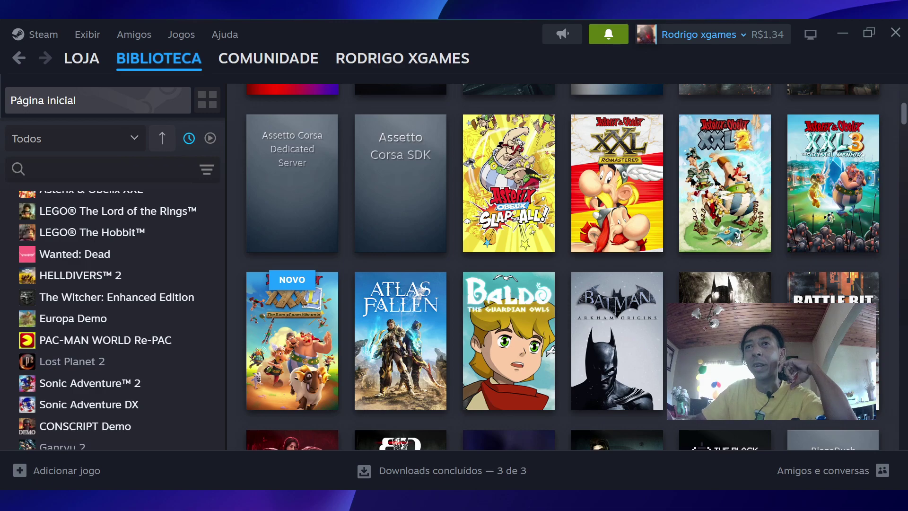
mouse_move(618, 341)
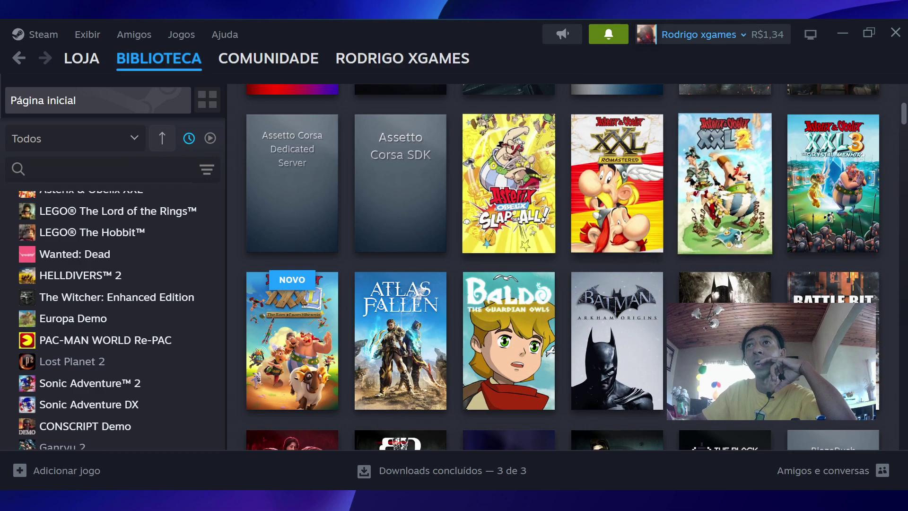
mouse_move(617, 185)
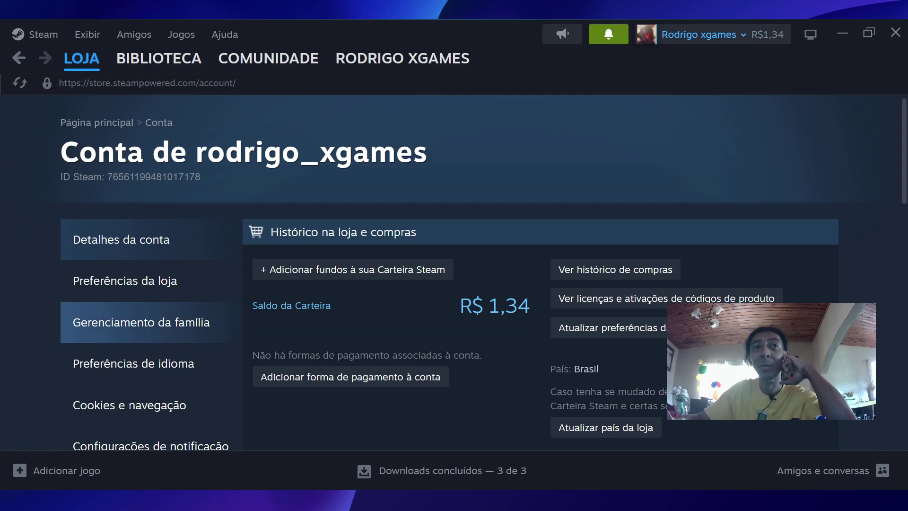
- Open the account's family management page and look through all members of the Familia Streamers group
click(142, 323)
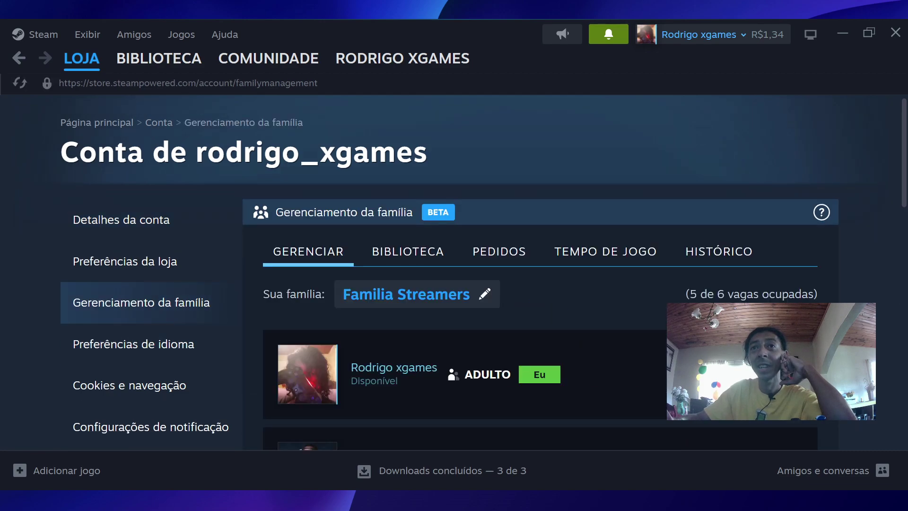
scroll(539, 284, down, 2)
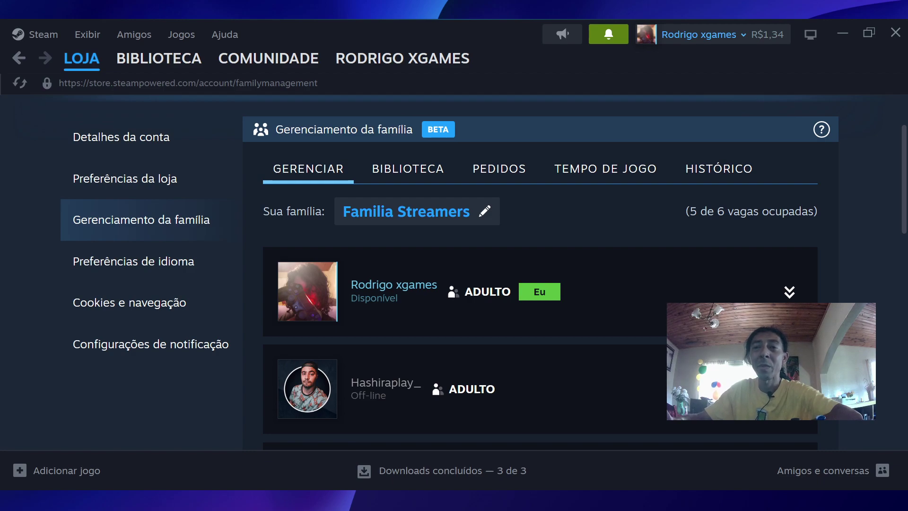
scroll(540, 284, down, 3)
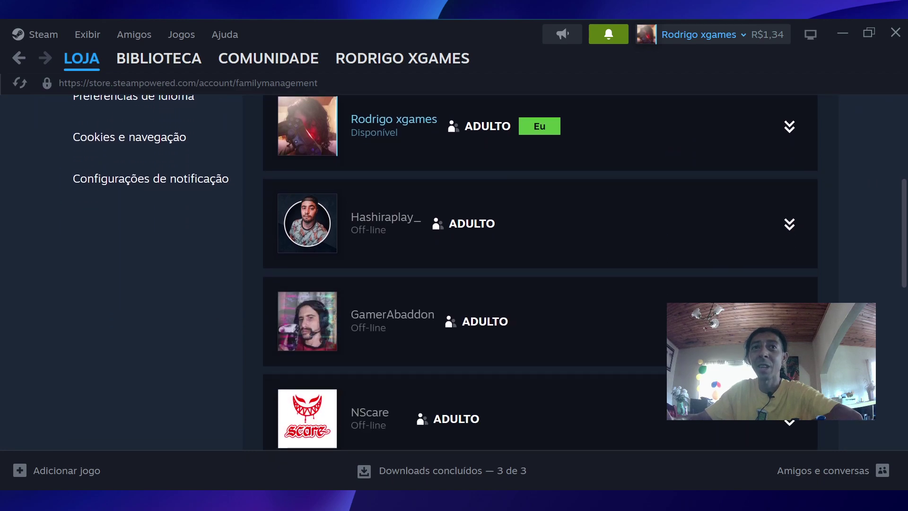
scroll(540, 272, down, 2)
scroll(539, 272, down, 2)
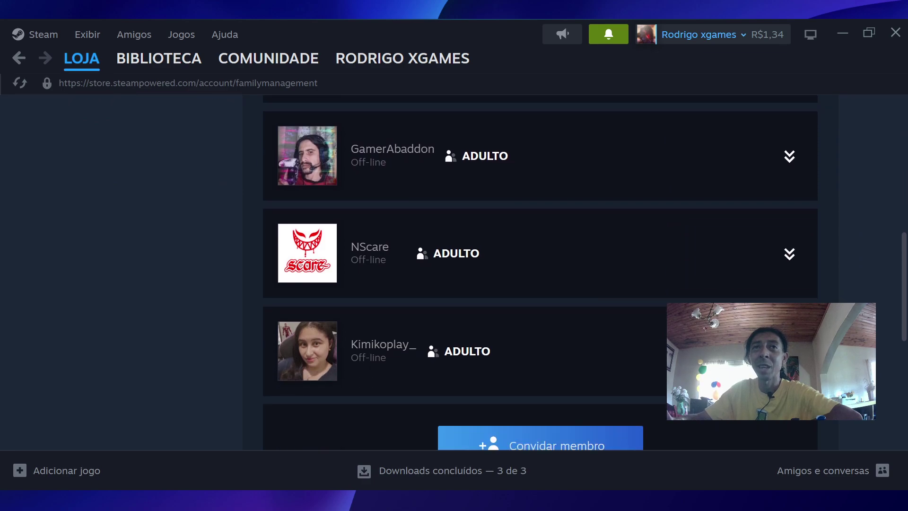
scroll(539, 272, up, 2)
scroll(539, 272, up, 2)
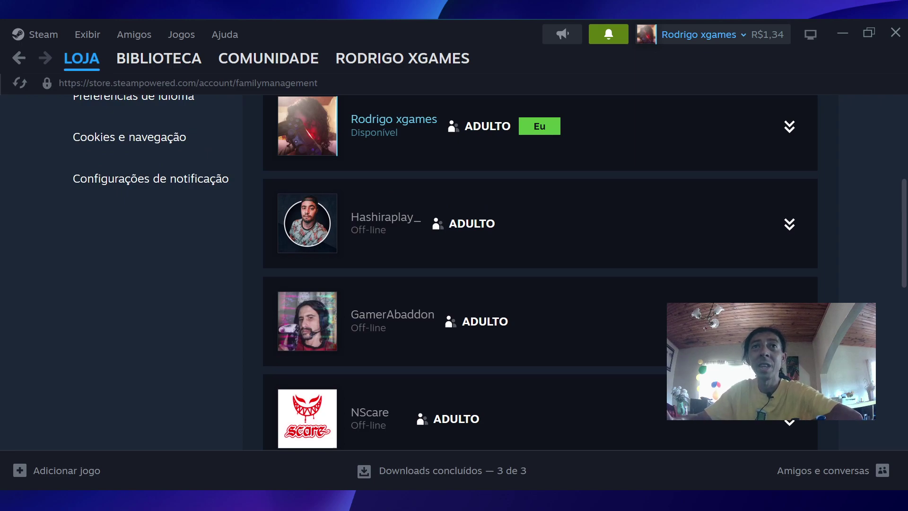
scroll(540, 272, up, 4)
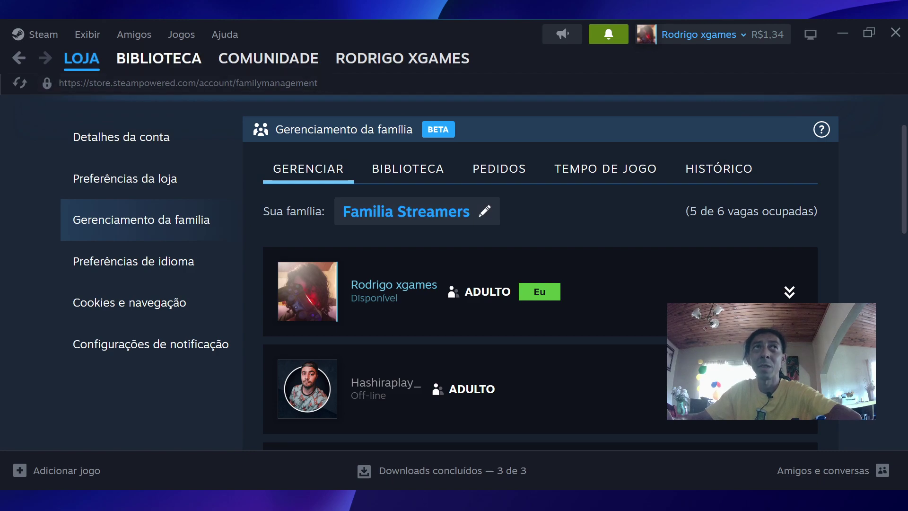
- Open the game library and browse the alphabetical cover grid from the Asterix & Obelix titles through to Farlight 84
click(159, 58)
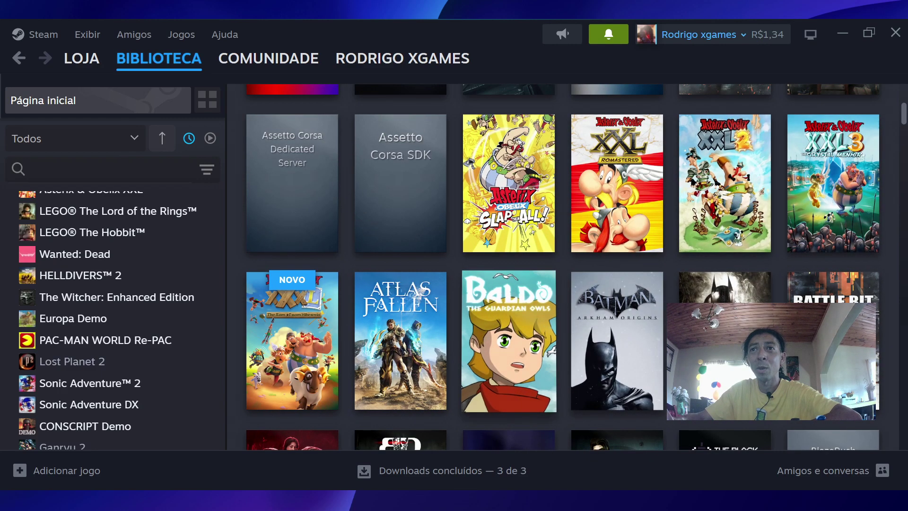
scroll(563, 265, down, 2)
scroll(563, 264, down, 3)
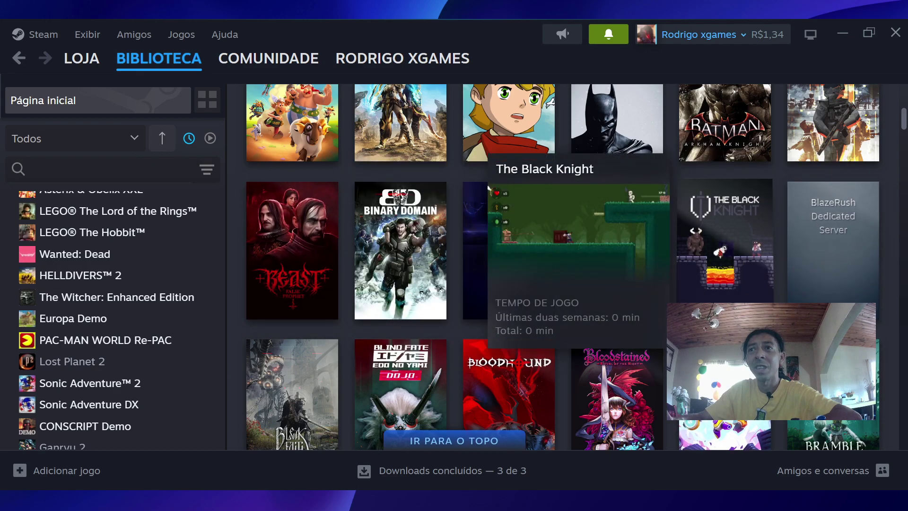
scroll(563, 265, down, 2)
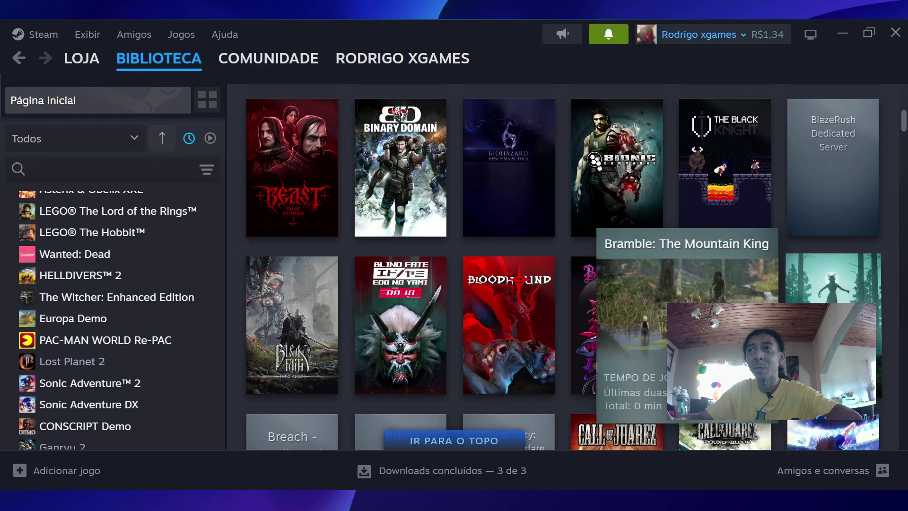
scroll(615, 293, down, 4)
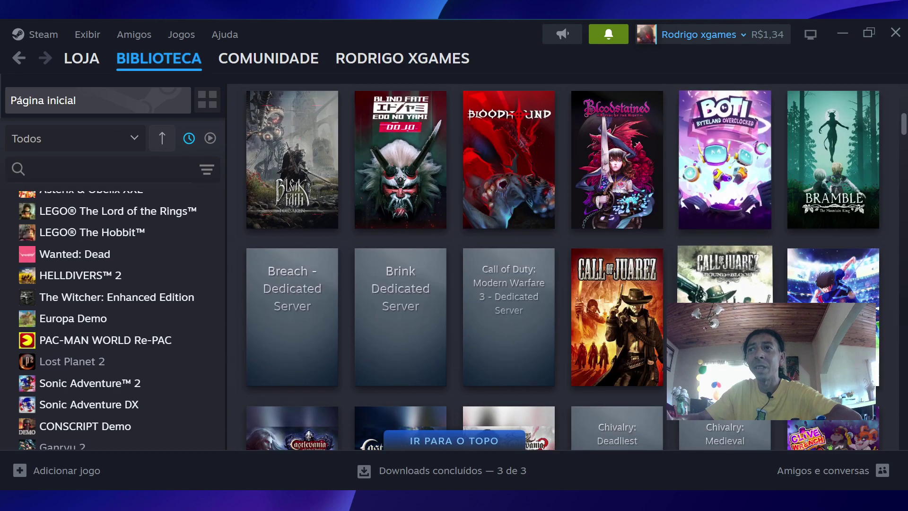
scroll(725, 274, down, 2)
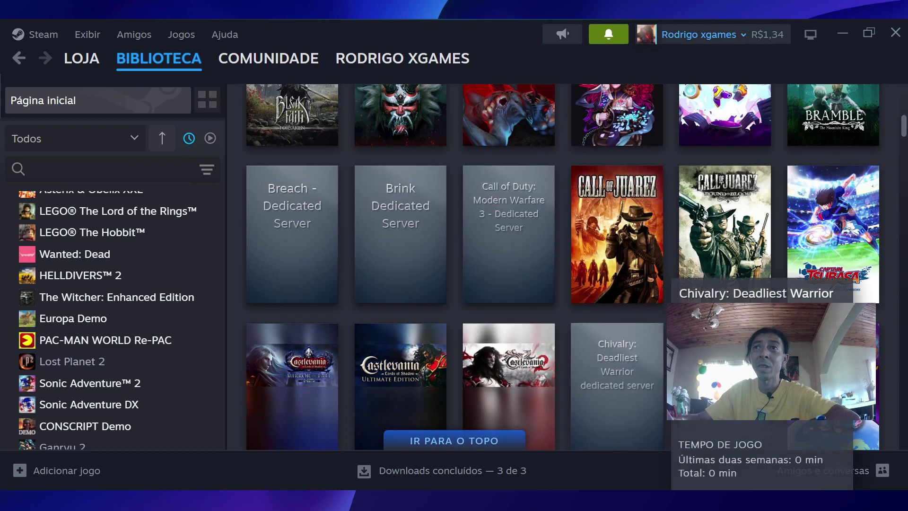
scroll(562, 308, down, 2)
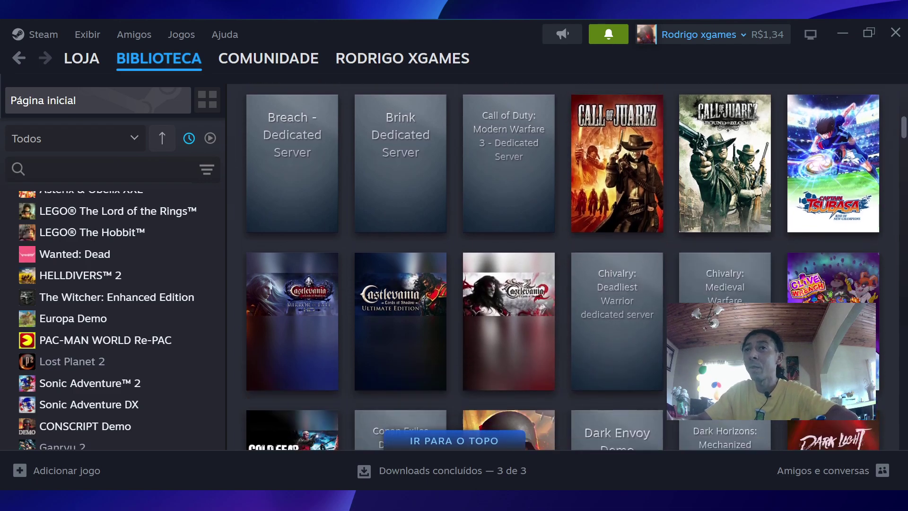
scroll(563, 308, down, 1)
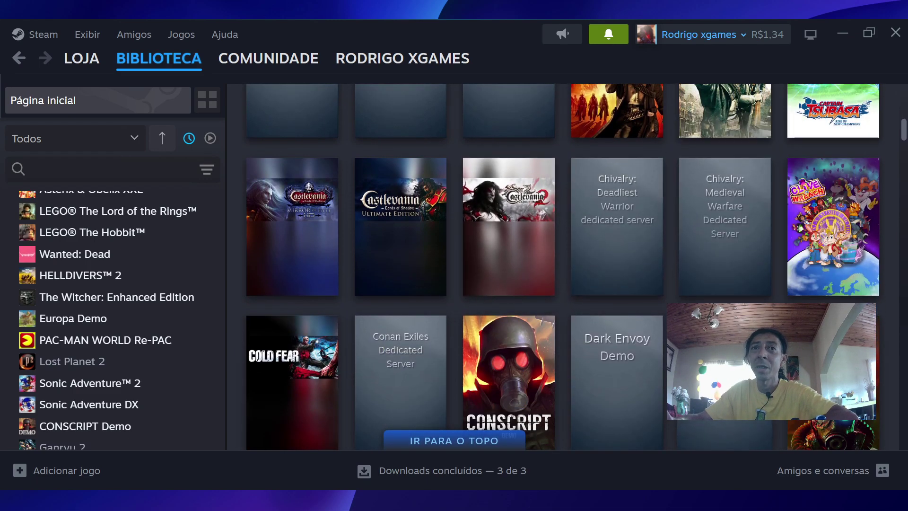
scroll(563, 308, down, 2)
scroll(562, 265, down, 2)
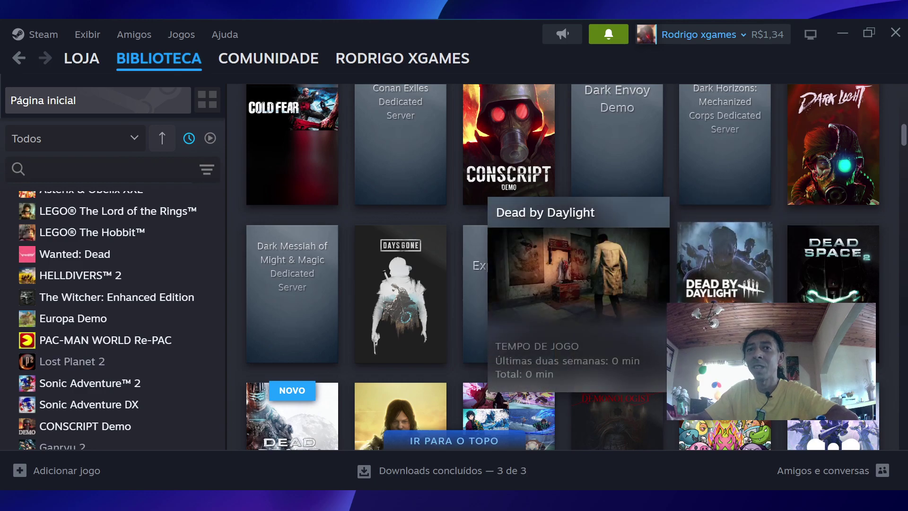
scroll(724, 260, down, 2)
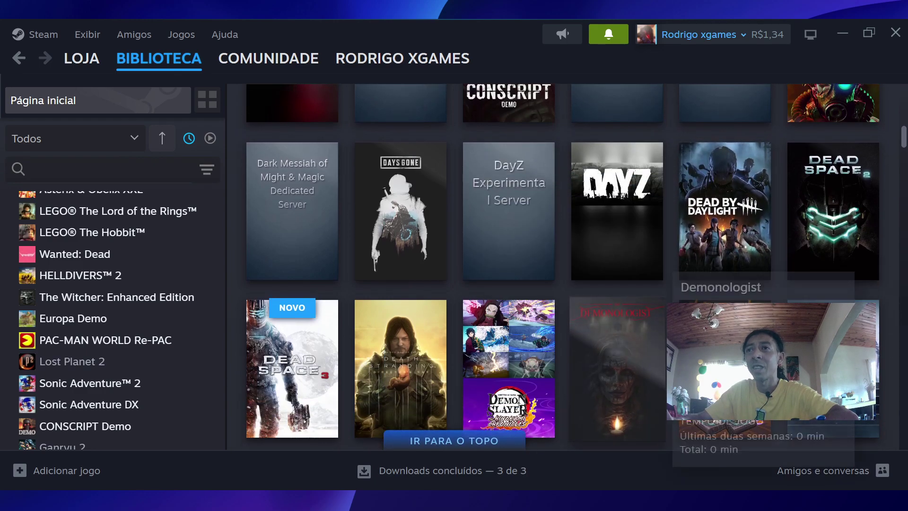
scroll(723, 369, down, 2)
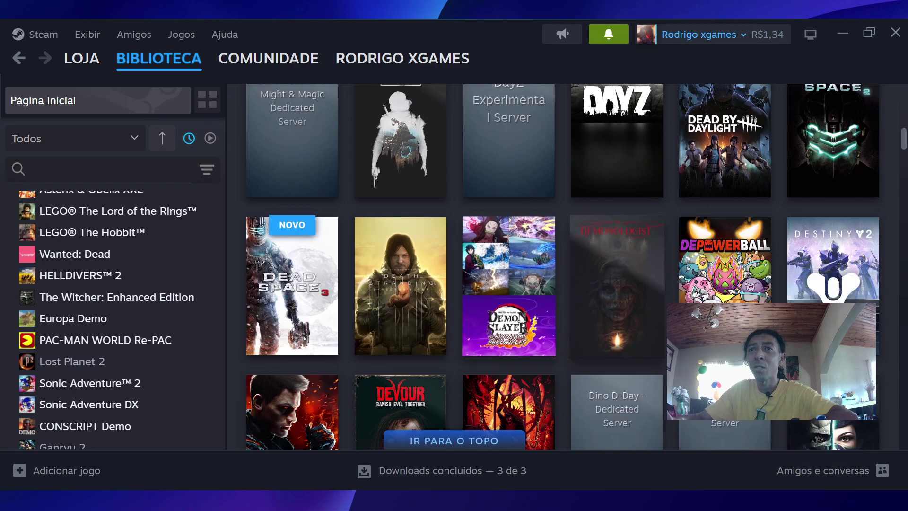
scroll(724, 369, down, 2)
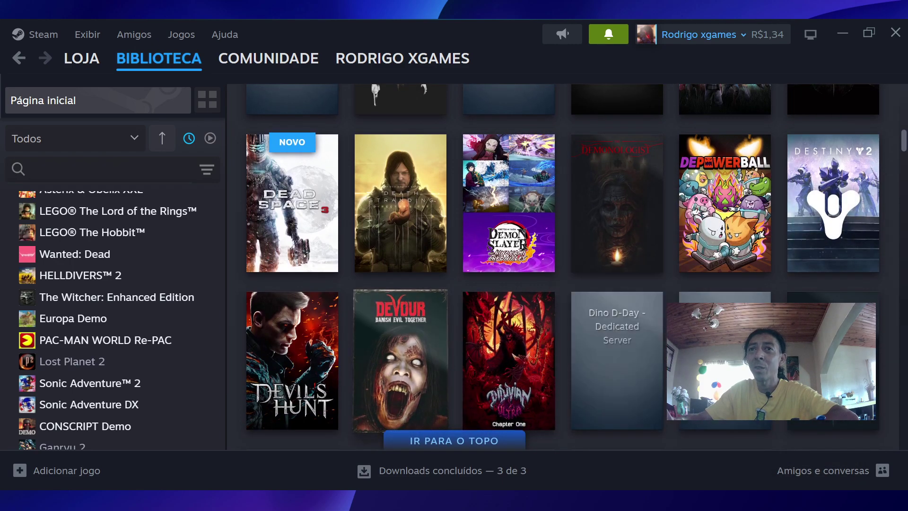
scroll(509, 359, down, 2)
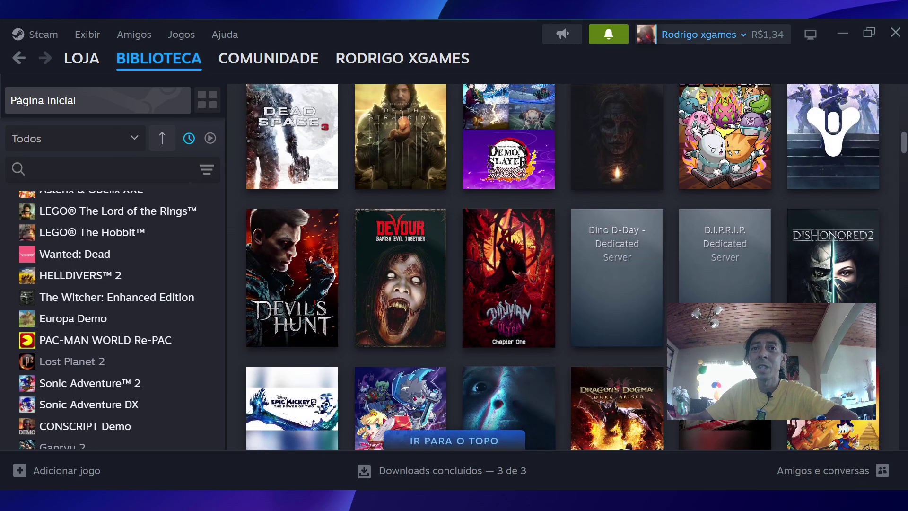
scroll(473, 284, down, 4)
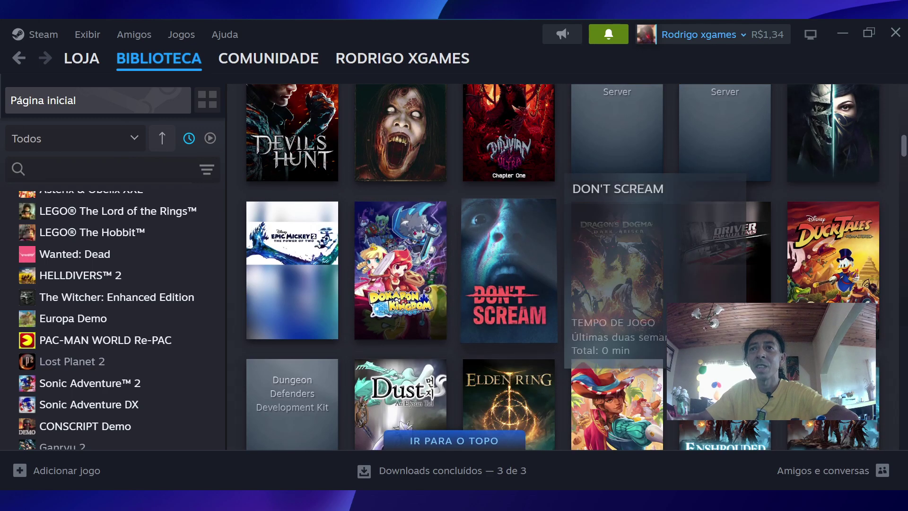
scroll(568, 284, down, 2)
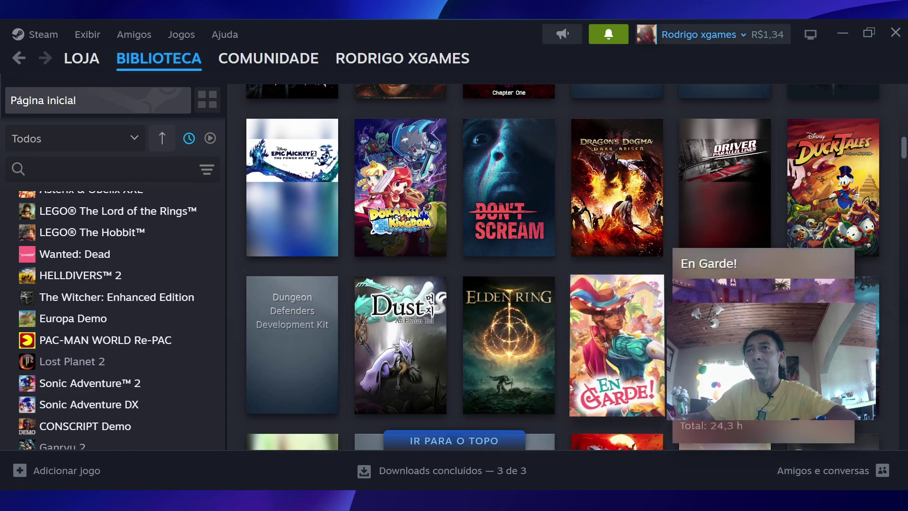
mouse_move(617, 189)
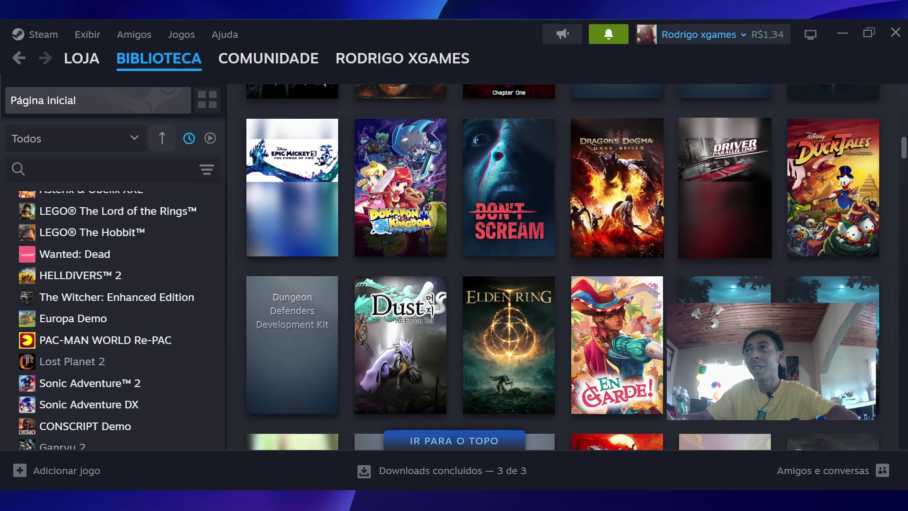
scroll(509, 213, down, 3)
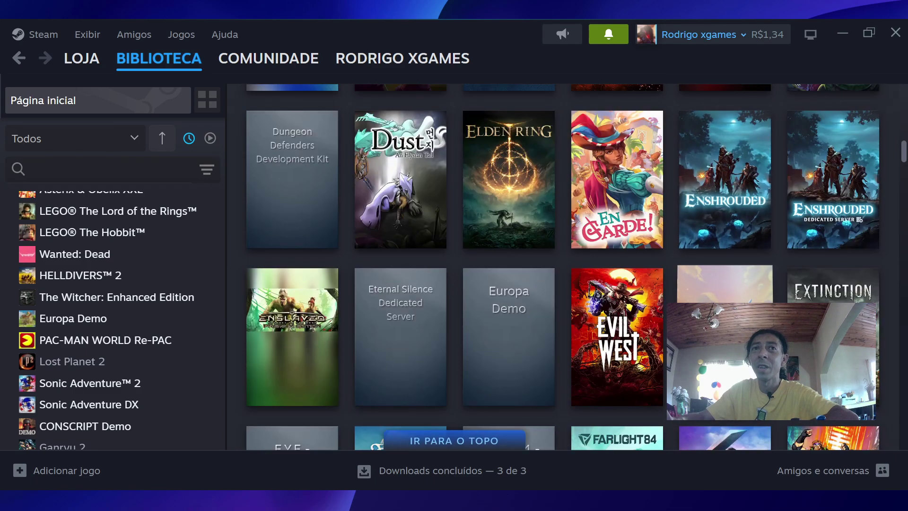
scroll(724, 284, down, 3)
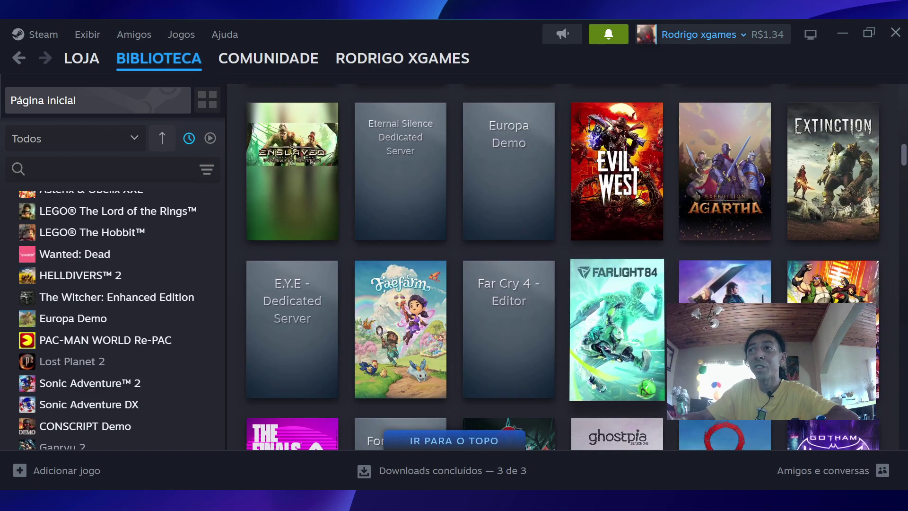
mouse_move(725, 282)
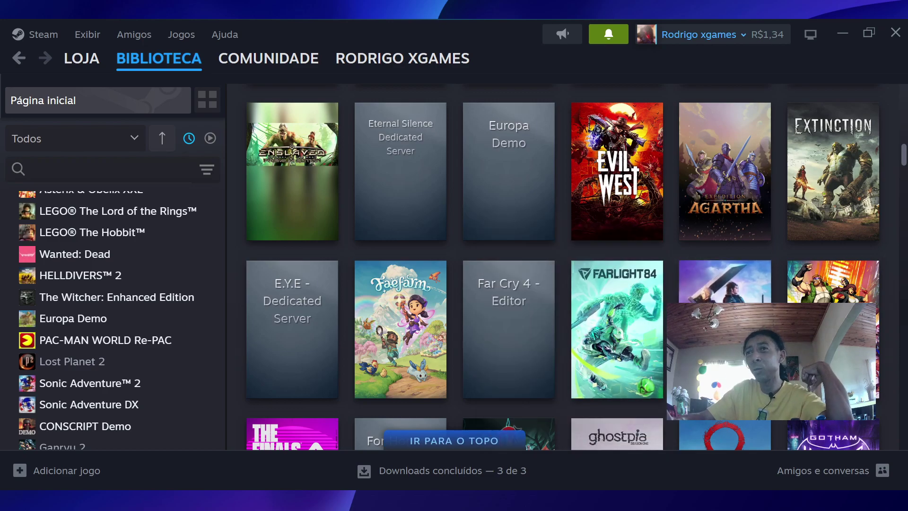
mouse_move(615, 332)
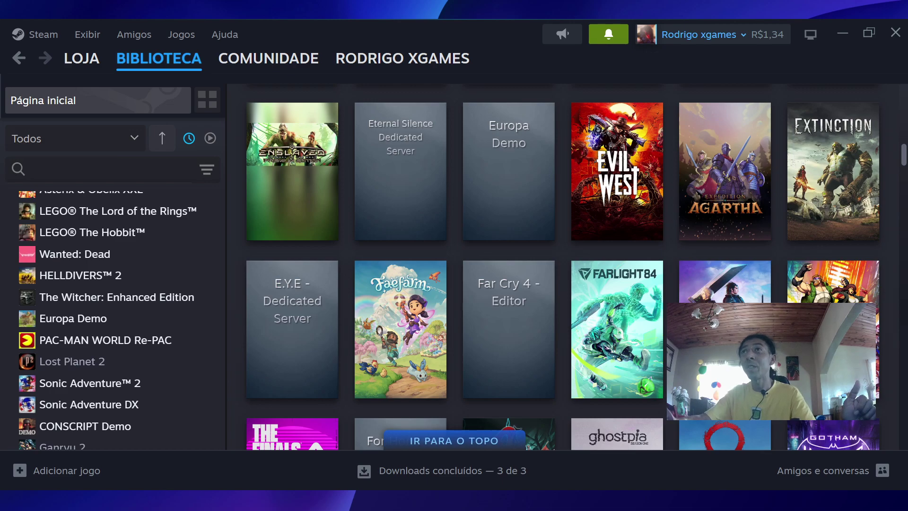
- Return from the library to the account's family management page and review the first members of Familia Streamers
click(767, 34)
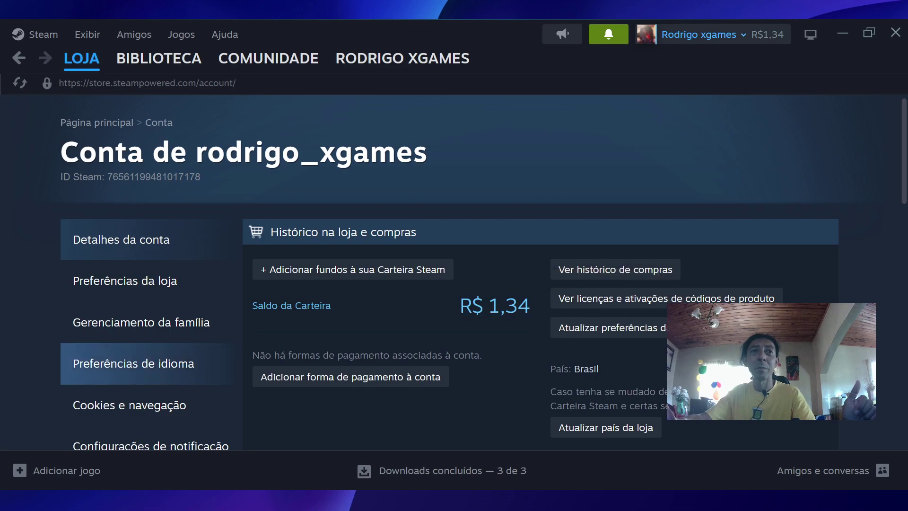
click(141, 323)
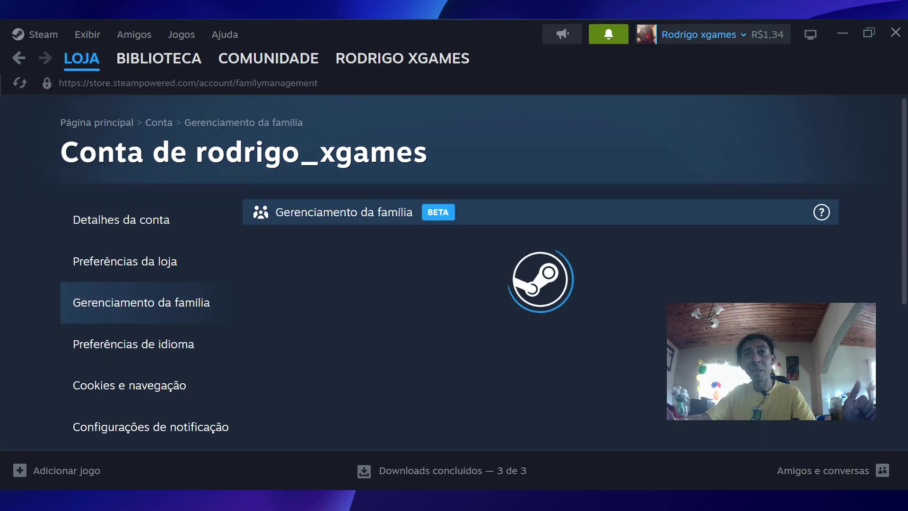
scroll(454, 284, down, 2)
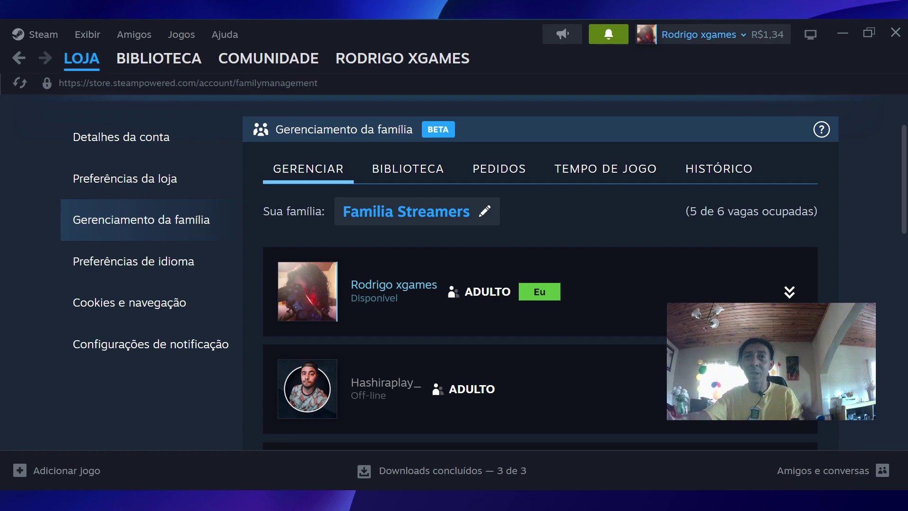
scroll(540, 272, down, 2)
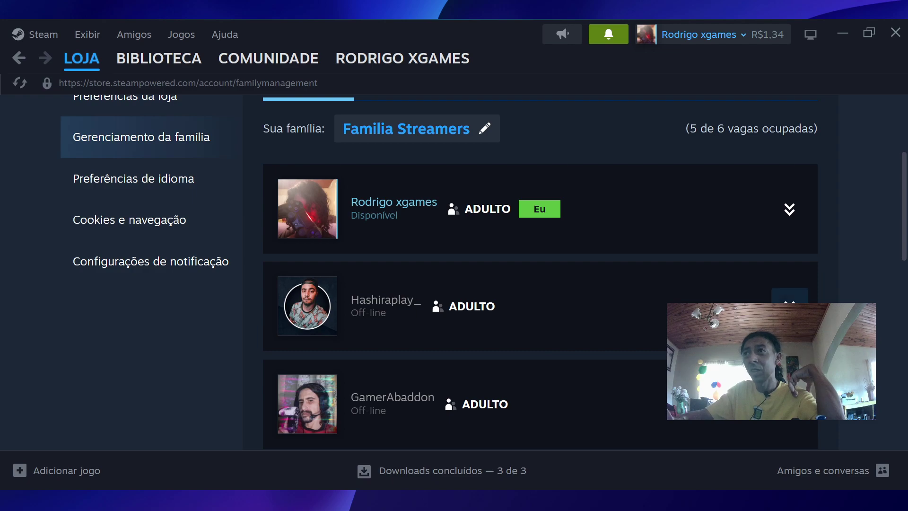
- Expand the second family member's entry, examine the membership dates and available options, and collapse it again
click(790, 297)
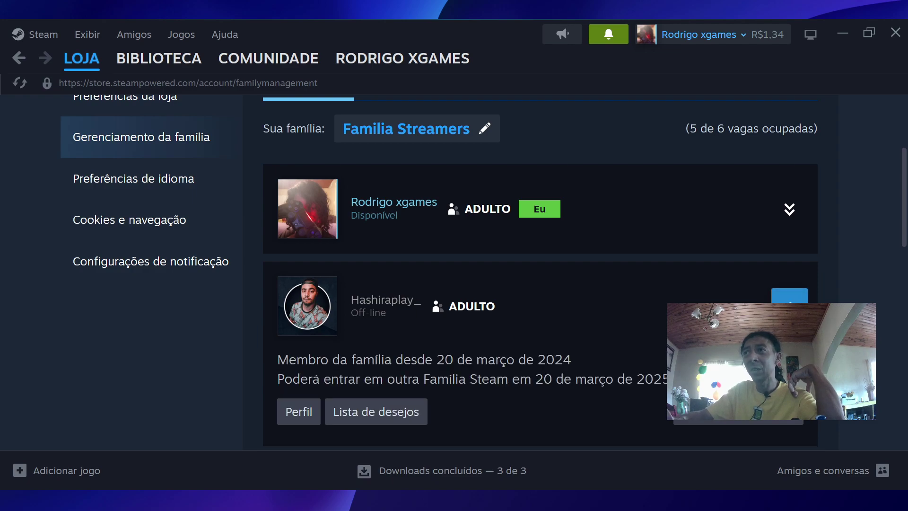
scroll(789, 297, down, 2)
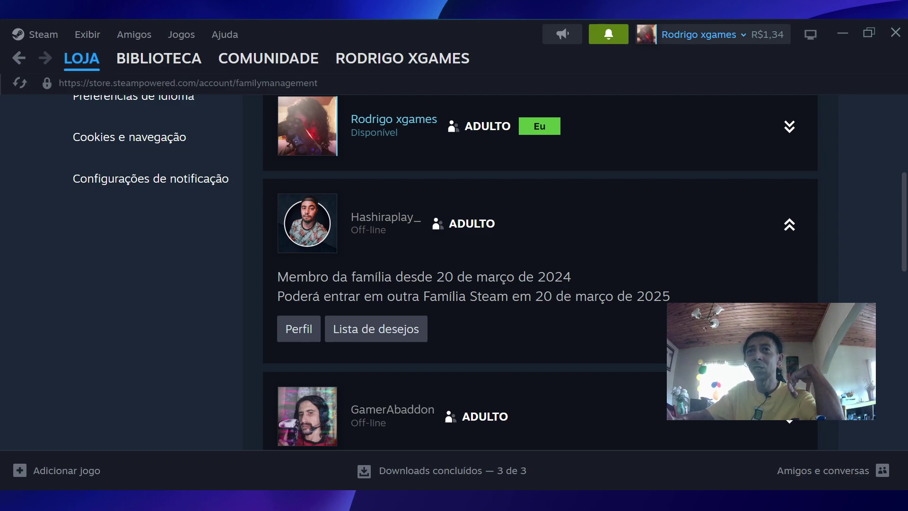
scroll(789, 297, up, 2)
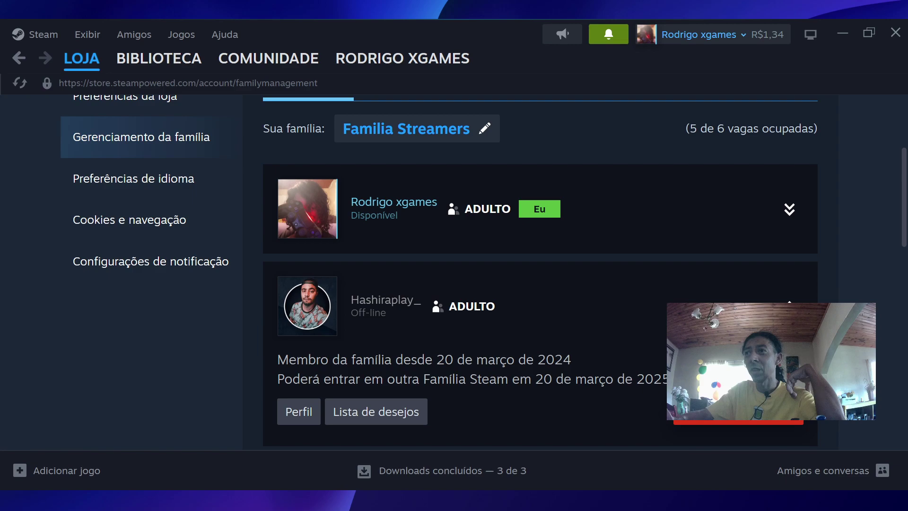
click(789, 296)
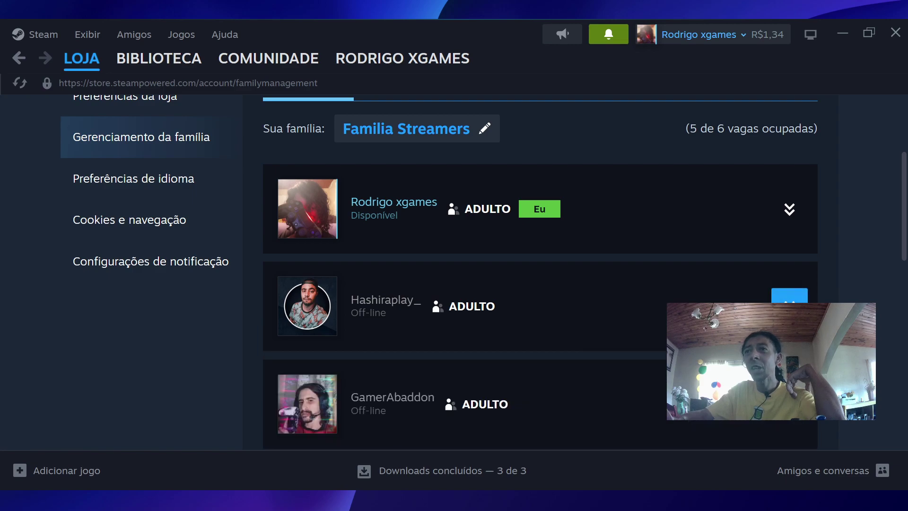
- Expand the third family member's entry, examine the membership dates and available options, and collapse it again
scroll(789, 296, down, 2)
click(789, 321)
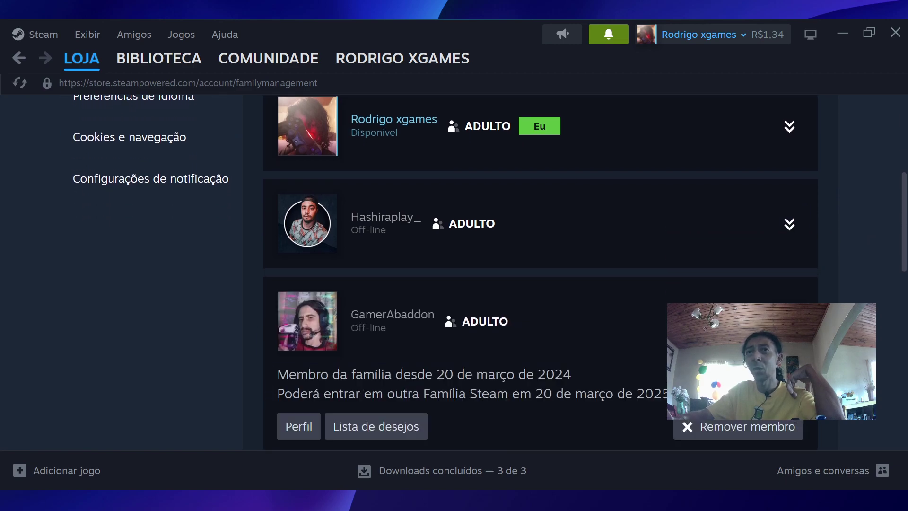
scroll(789, 321, down, 2)
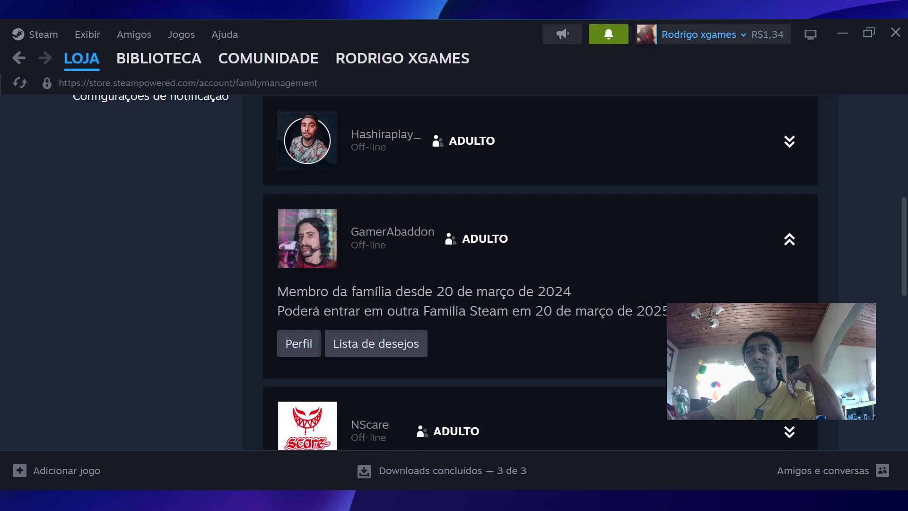
click(789, 239)
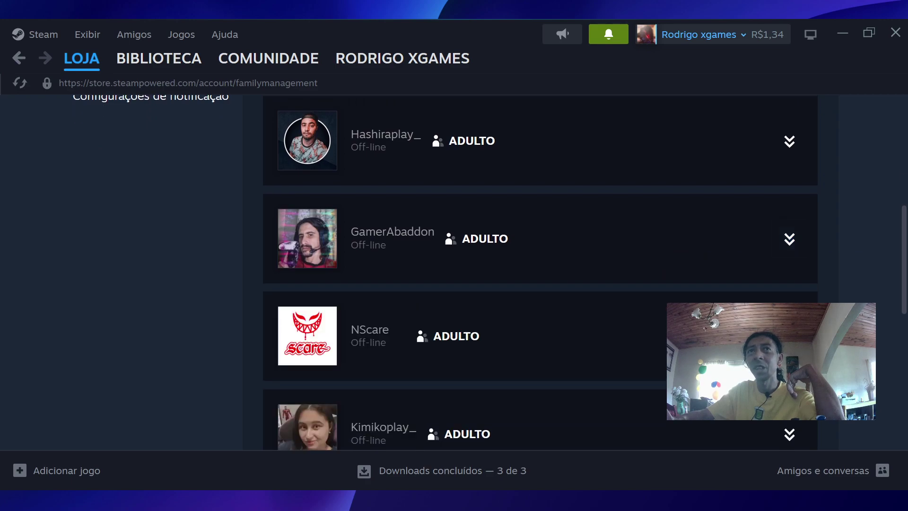
- Look through the whole family list down to the member invitation option and back up to the group name
scroll(789, 239, up, 4)
scroll(786, 203, down, 10)
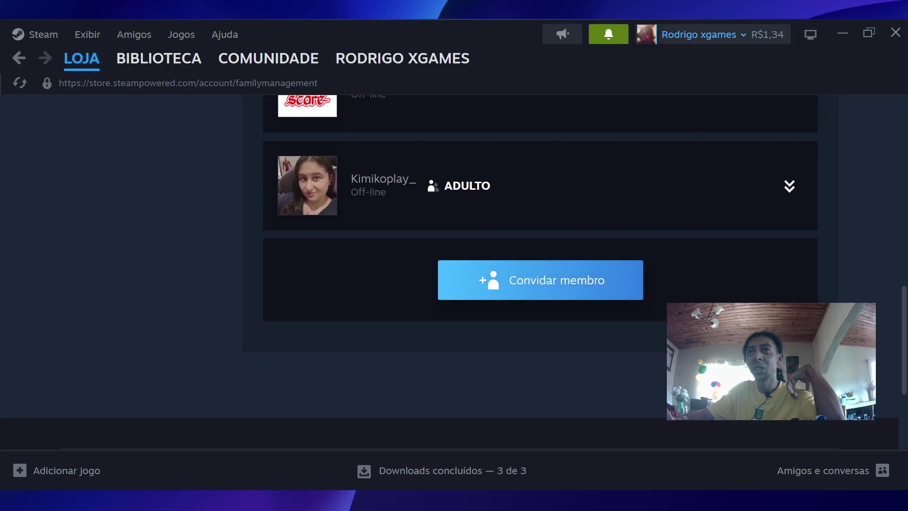
scroll(540, 279, up, 6)
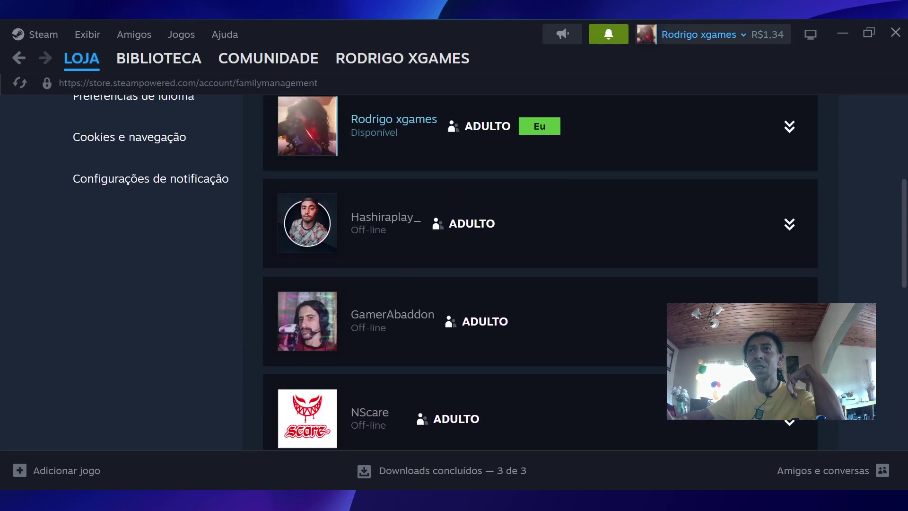
scroll(540, 279, up, 3)
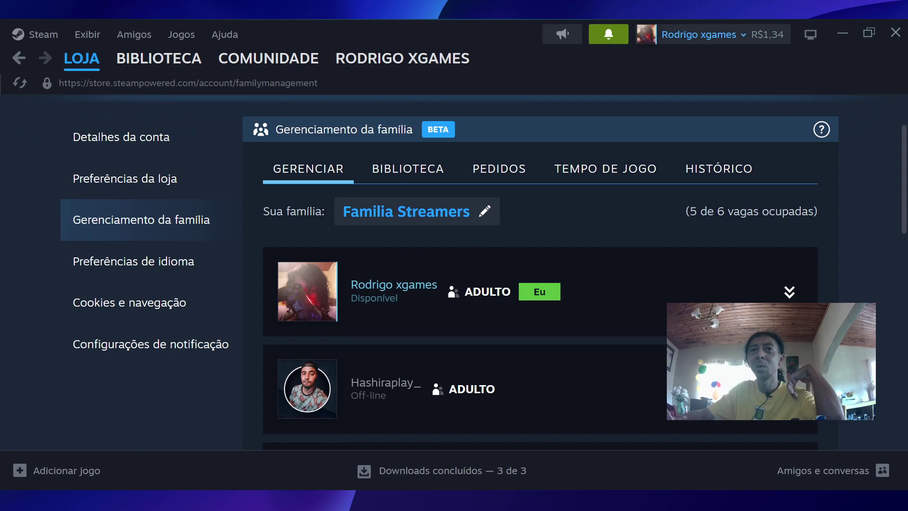
- Review the entries of Familia Streamers again, from the account's own entry through to the last member
scroll(540, 279, down, 4)
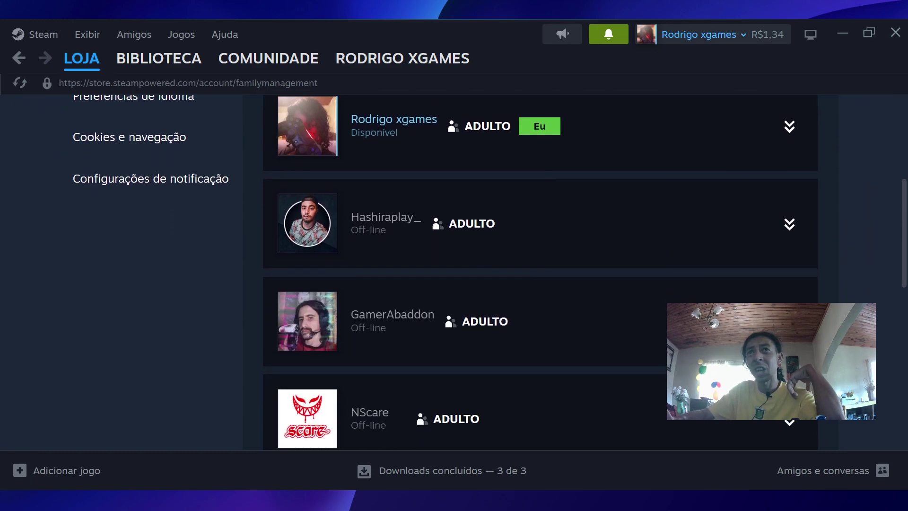
scroll(540, 273, up, 2)
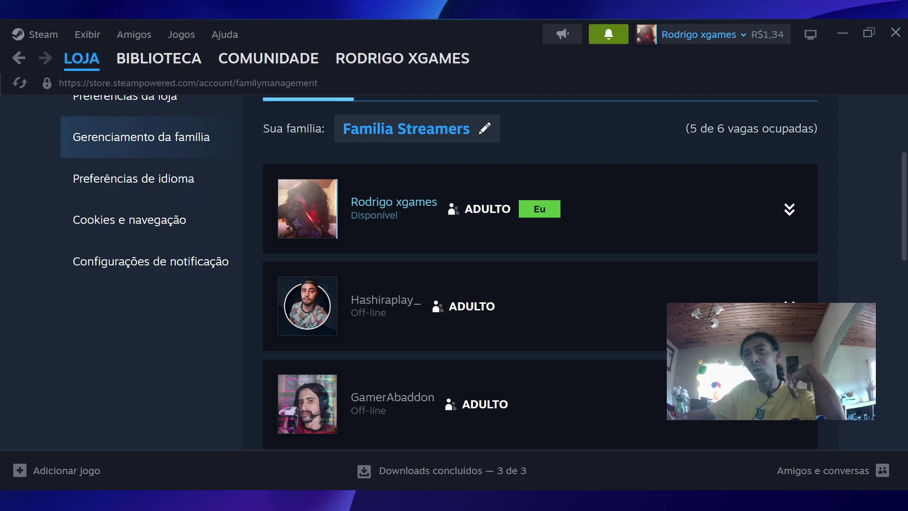
scroll(540, 273, down, 2)
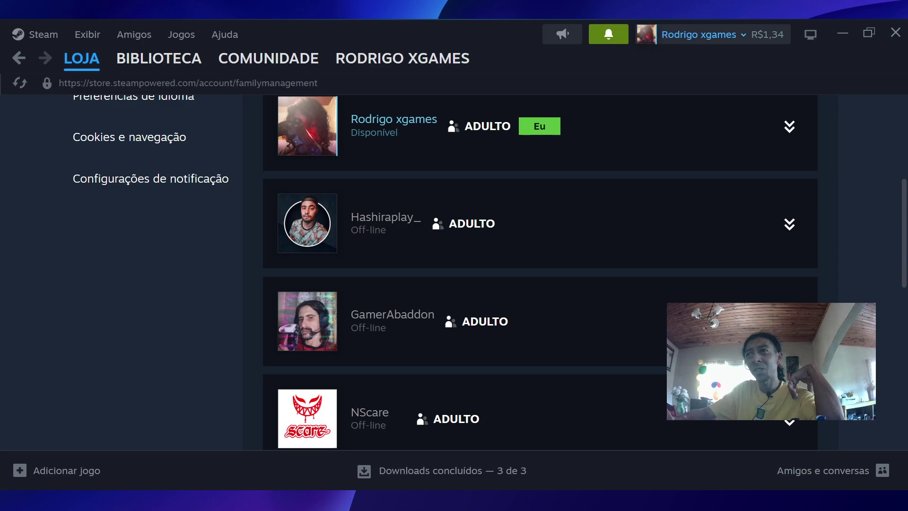
scroll(539, 272, down, 2)
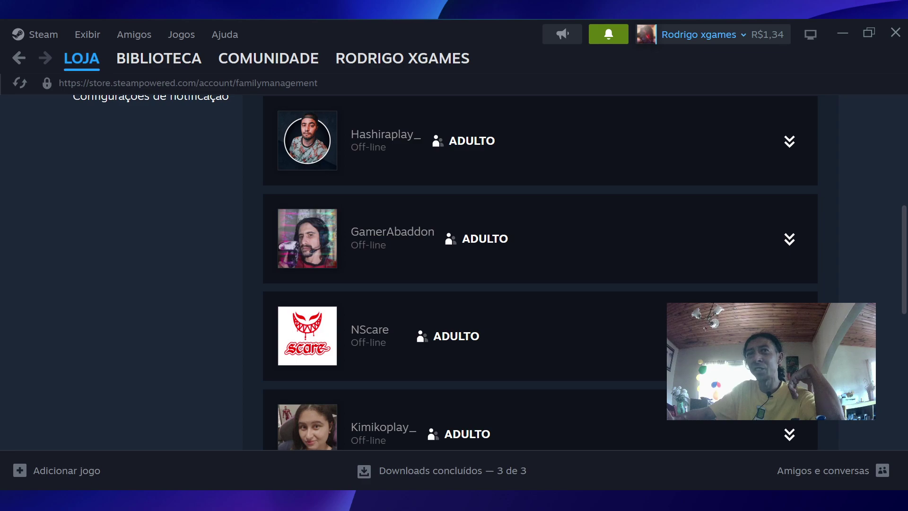
scroll(540, 272, down, 2)
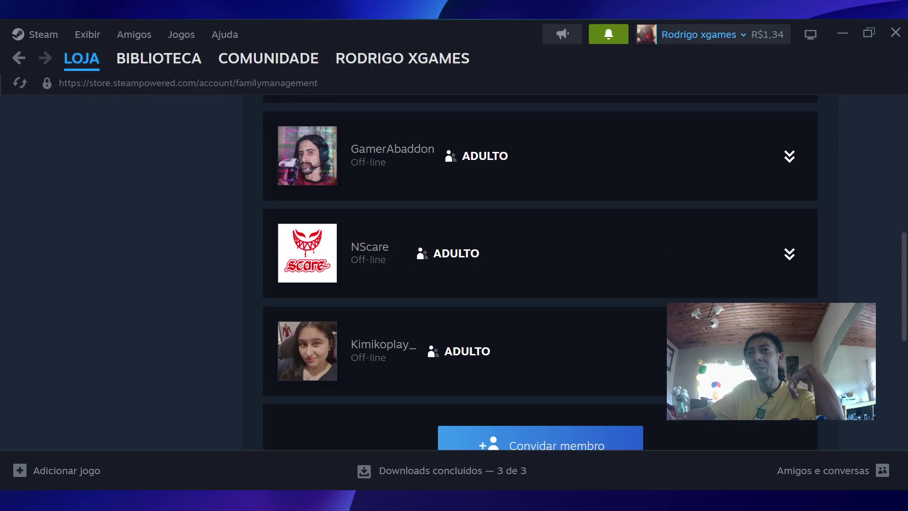
scroll(540, 272, down, 2)
scroll(540, 272, up, 2)
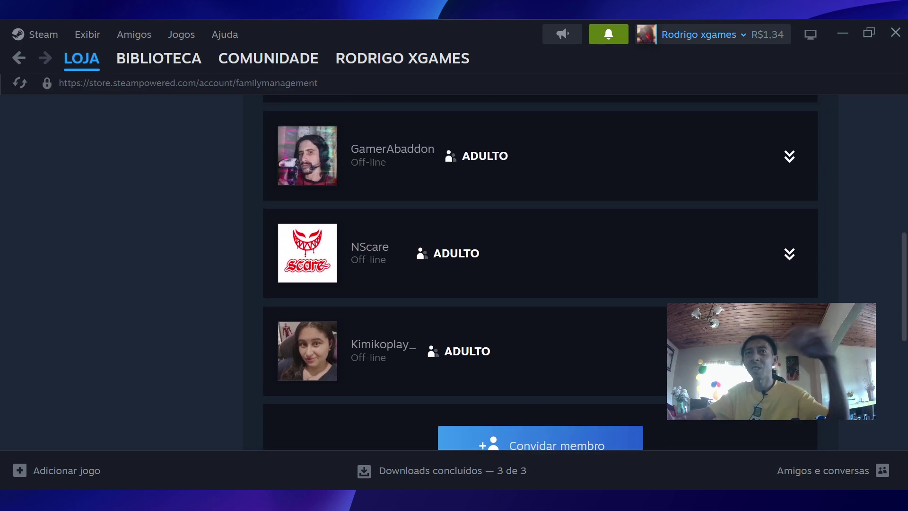
scroll(540, 272, up, 4)
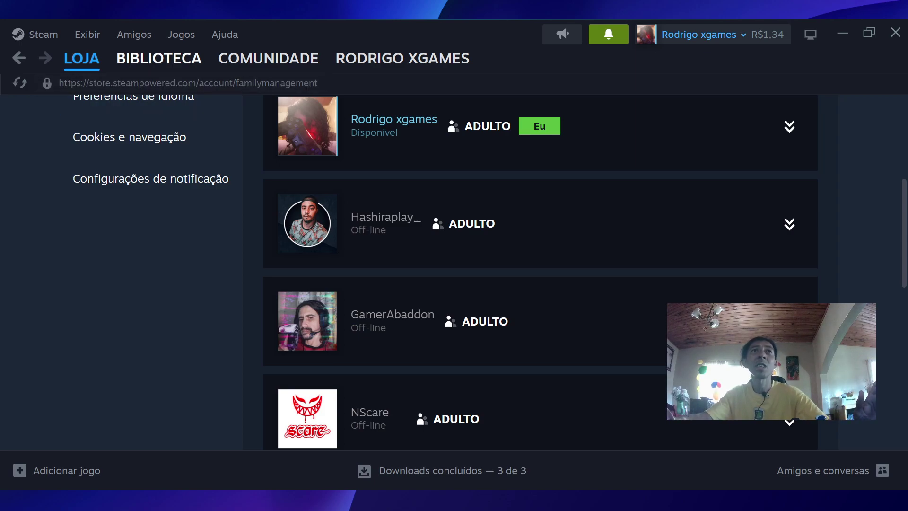
- Return to the game library and browse the alphabetical cover grid from The Finals through to the Metal Slug and Metro titles
scroll(454, 273, down, 10)
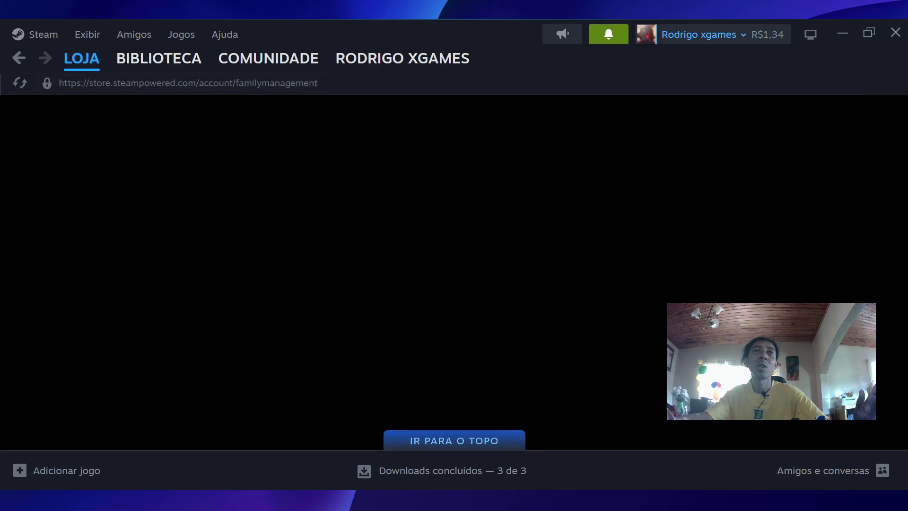
click(159, 58)
scroll(618, 156, down, 5)
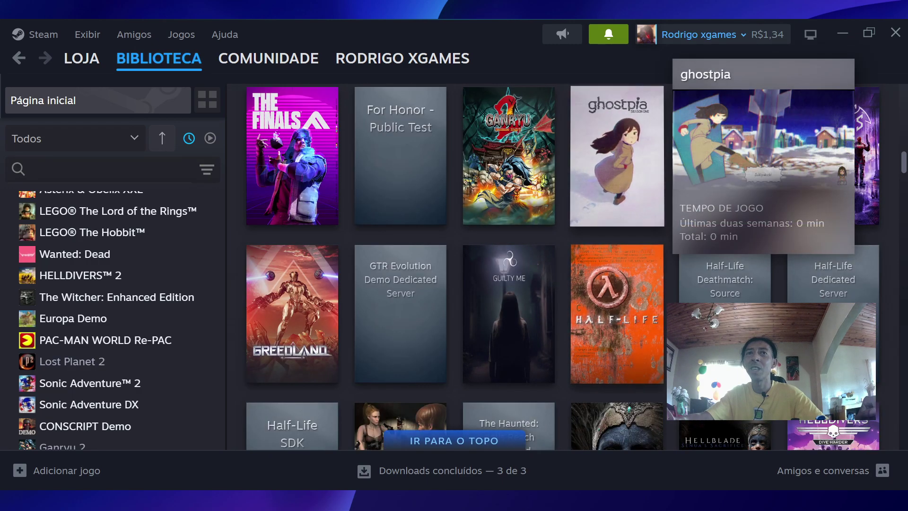
scroll(509, 307, down, 3)
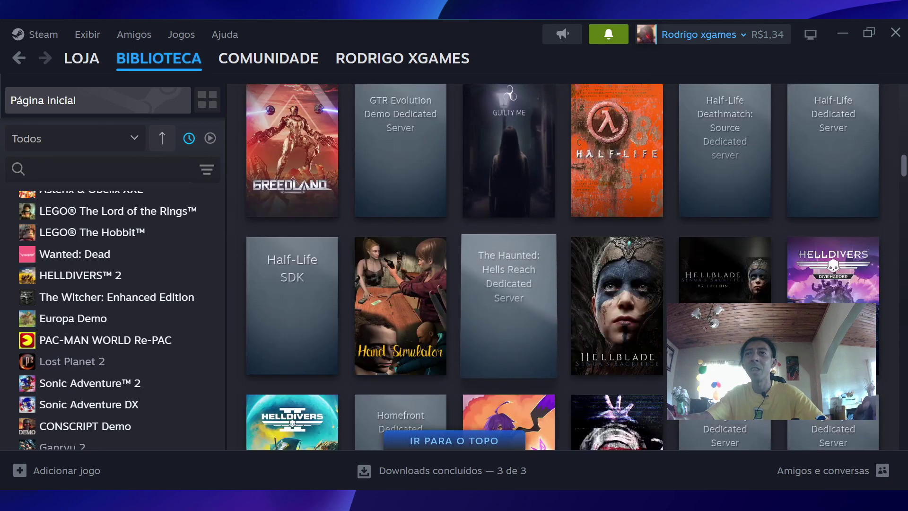
scroll(617, 302, down, 2)
scroll(563, 266, down, 3)
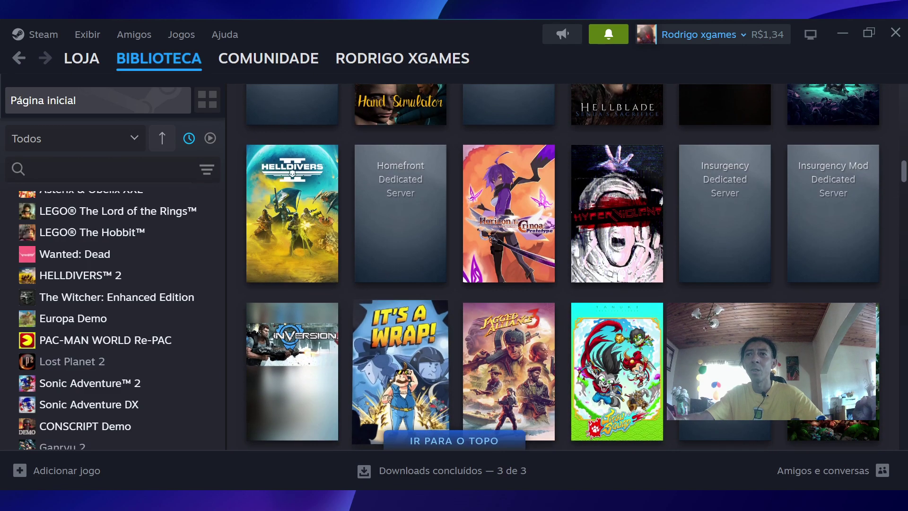
scroll(403, 331, down, 2)
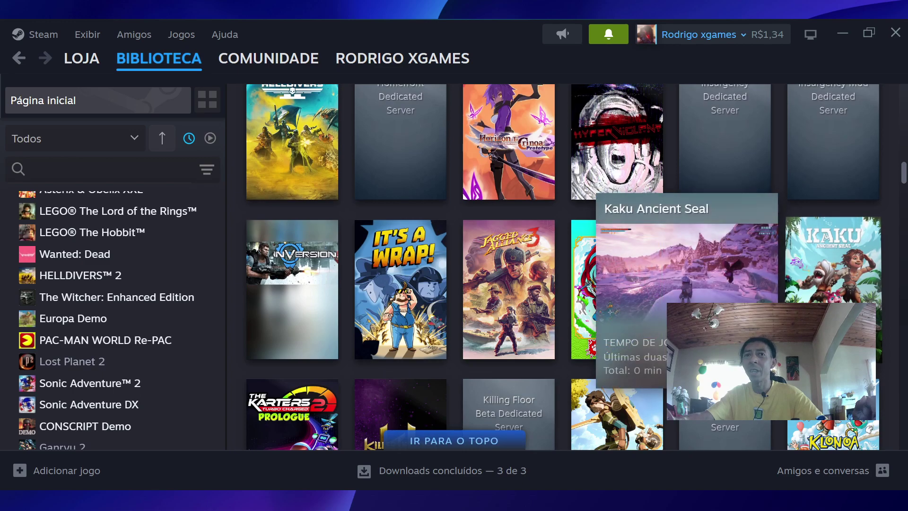
scroll(618, 284, down, 3)
scroll(618, 284, down, 3)
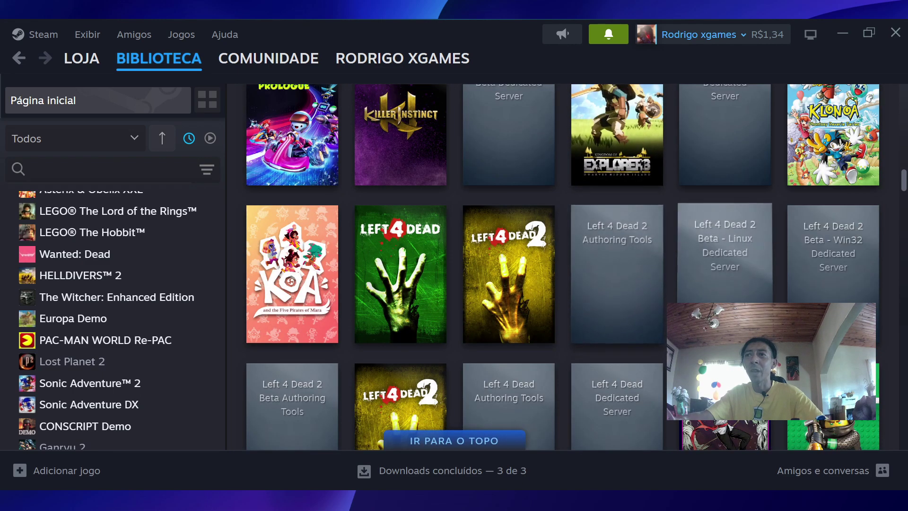
scroll(509, 341, down, 5)
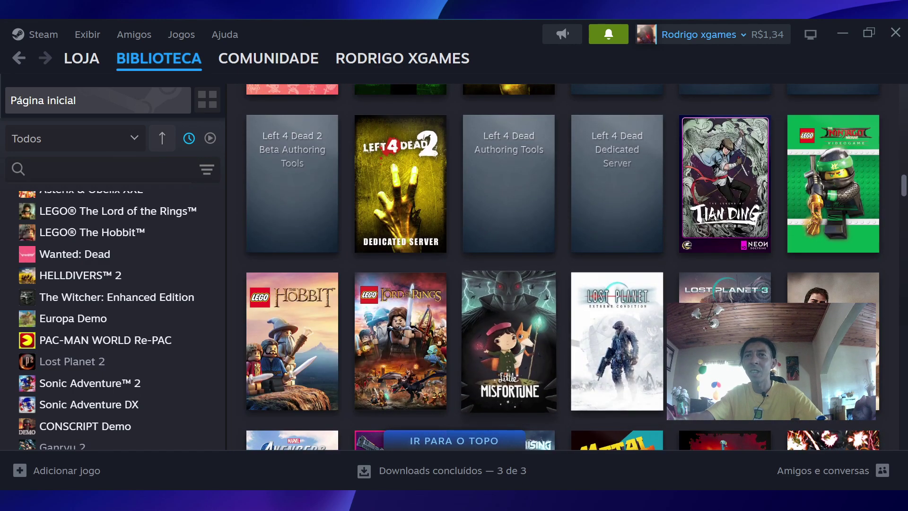
scroll(509, 340, down, 3)
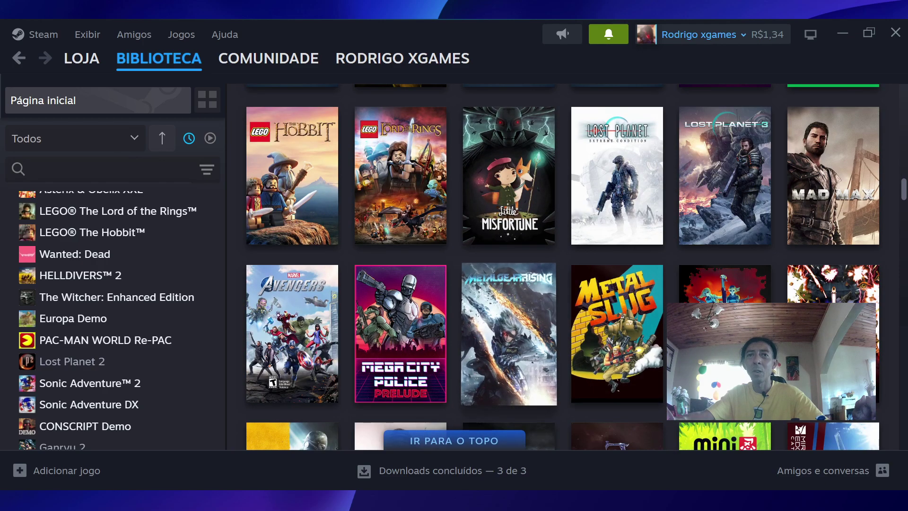
scroll(508, 341, down, 2)
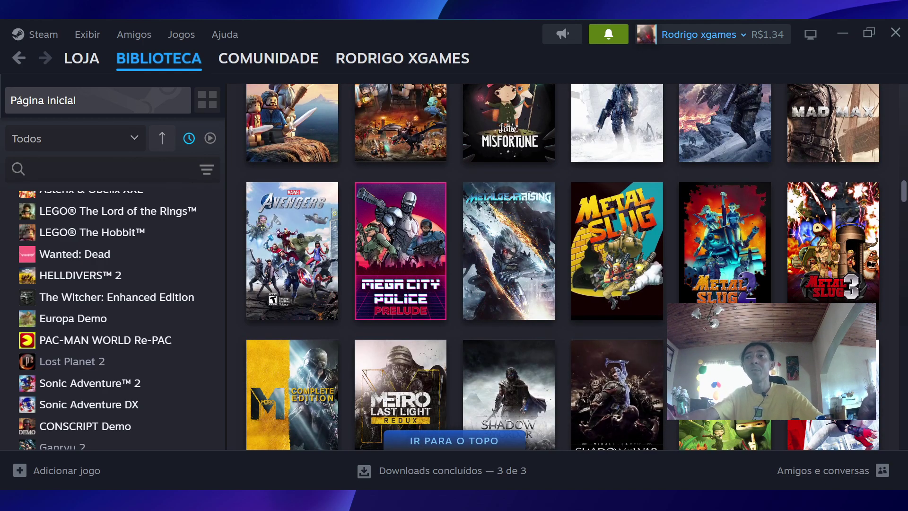
- Examine the playtime details of METAL GEAR RISING: REVENGEANCE and Middle-earth: Shadow of Mordor, and look over the neighbouring titles in the library grid
mouse_move(508, 359)
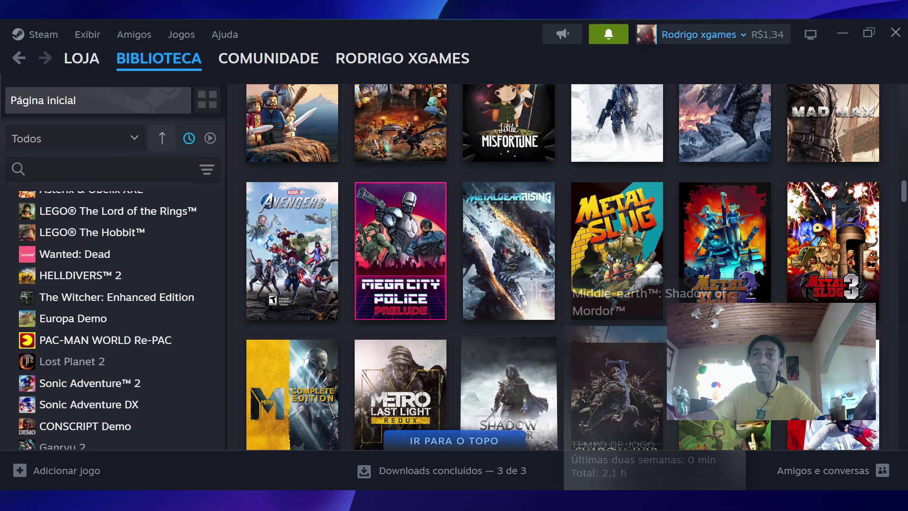
mouse_move(508, 251)
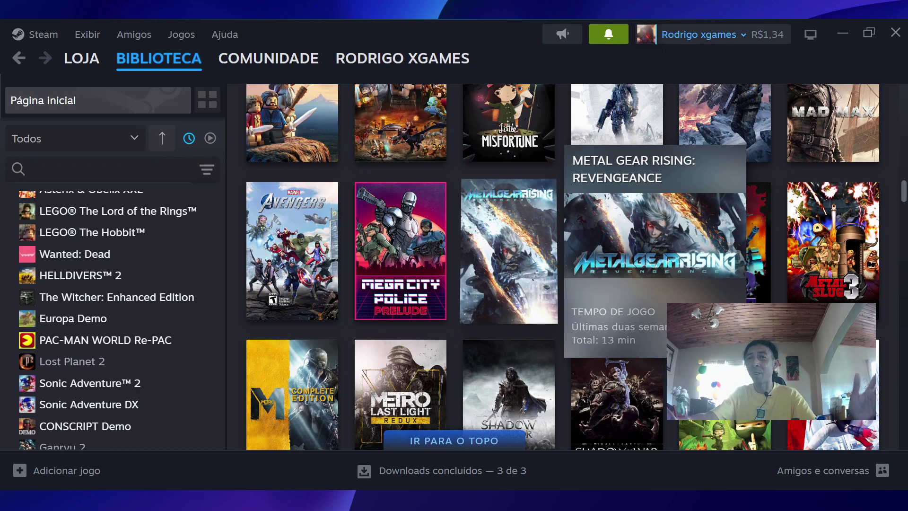
mouse_move(618, 402)
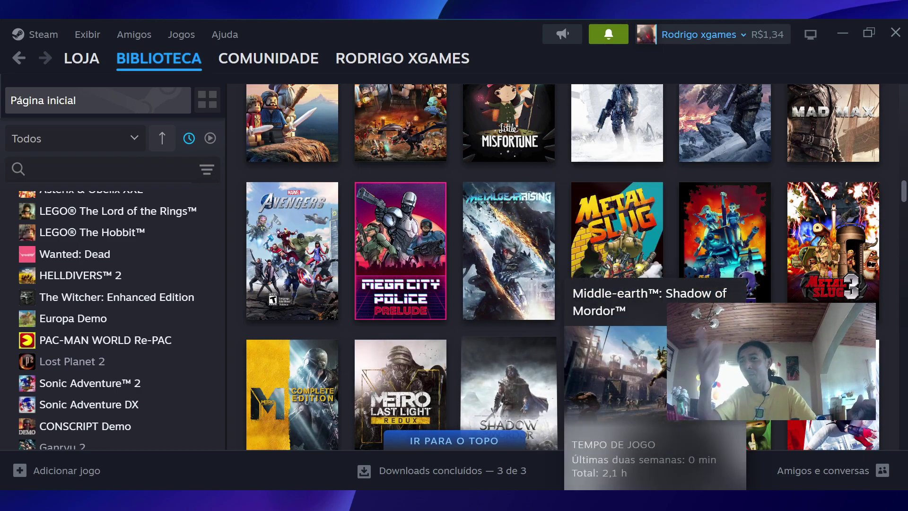
scroll(617, 402, down, 3)
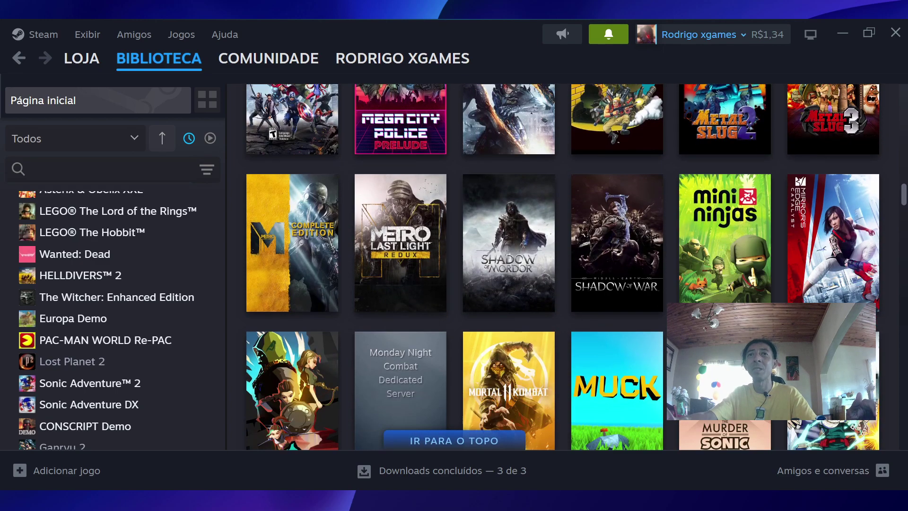
scroll(508, 326, up, 2)
mouse_move(509, 327)
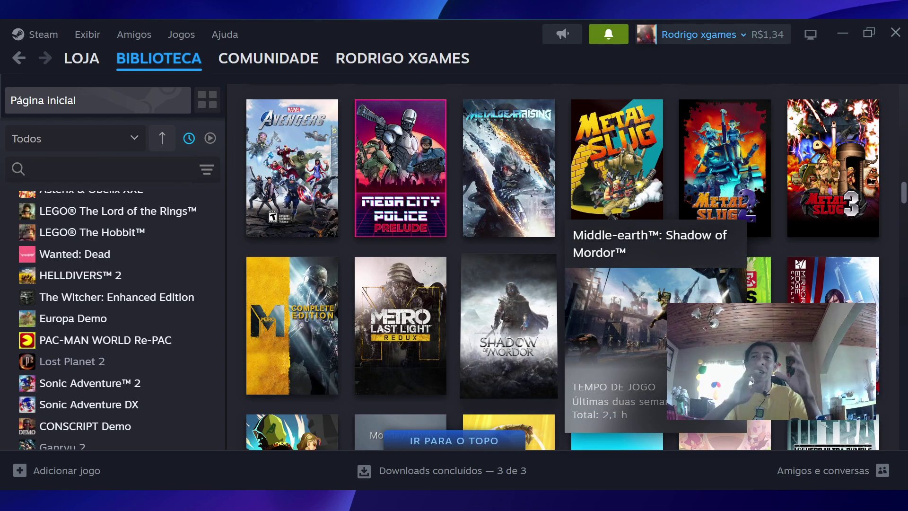